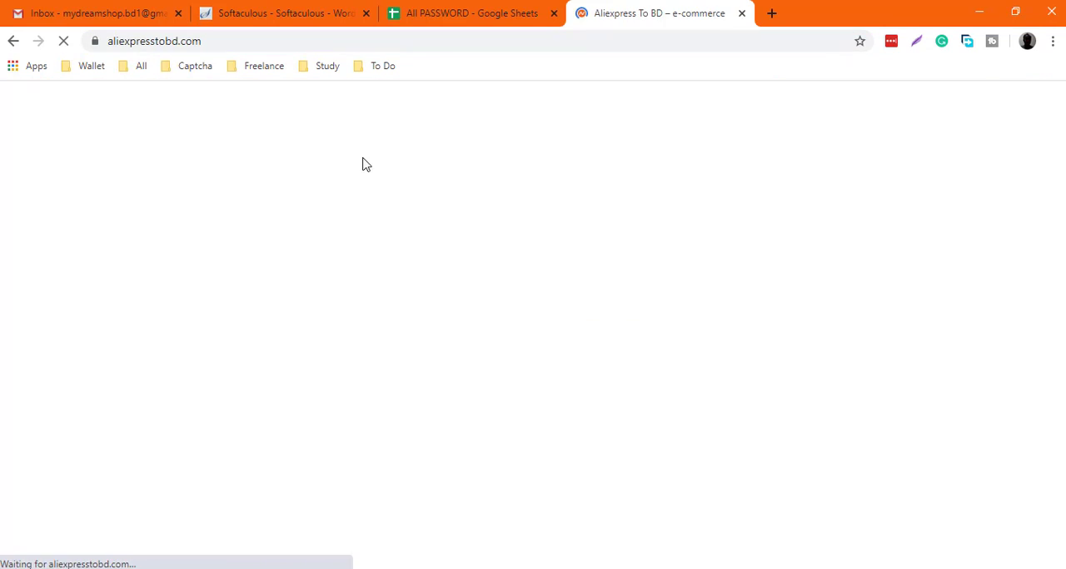
{"action": "scroll", "coordinate": [165, 204], "scroll_direction": "down", "scroll_amount": 10}
{"action": "scroll", "coordinate": [165, 204], "scroll_direction": "up", "scroll_amount": 10}
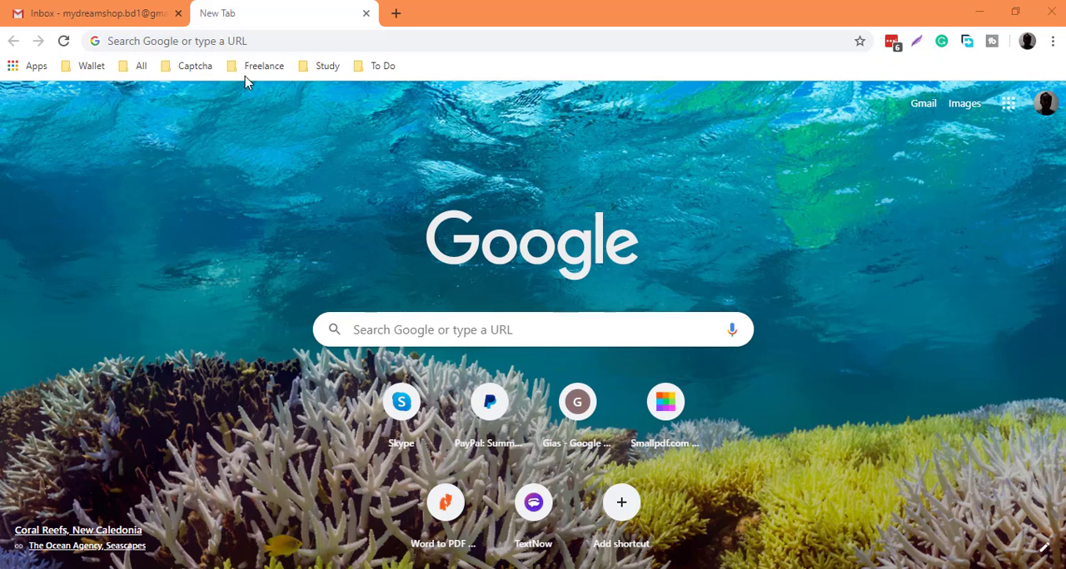
{"action": "left_click", "coordinate": [255, 42]}
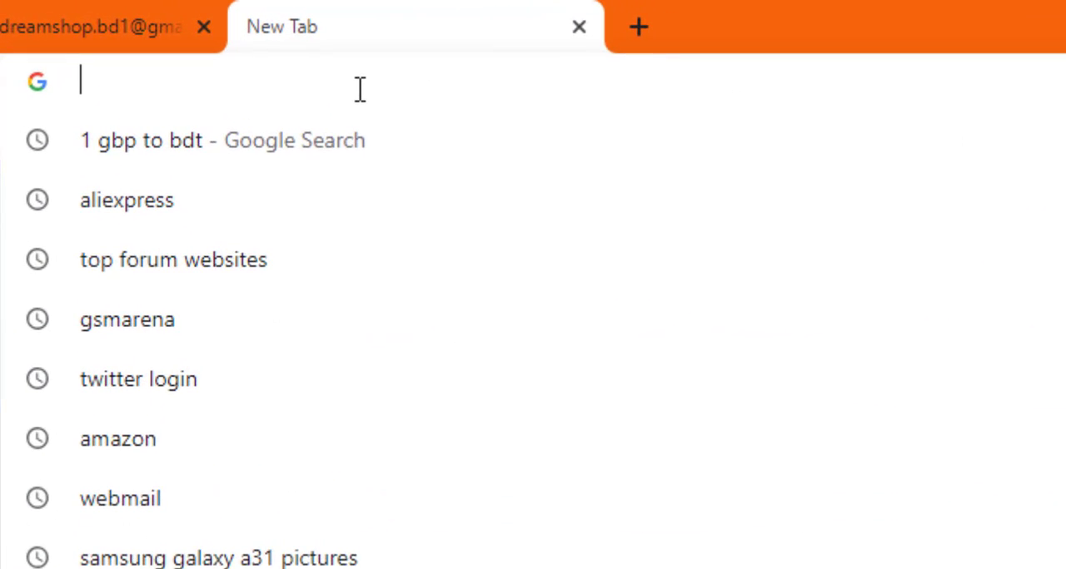
{"action": "type", "text": "http://aliexpresstobd.com/cpanel"}
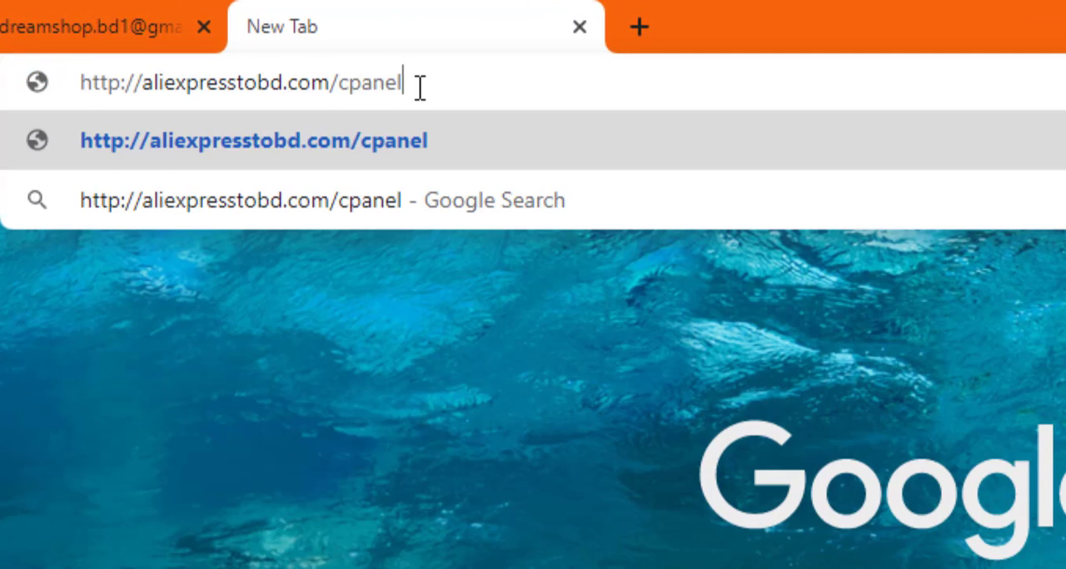
{"action": "left_click_drag", "start_coordinate": [419, 88], "coordinate": [343, 81]}
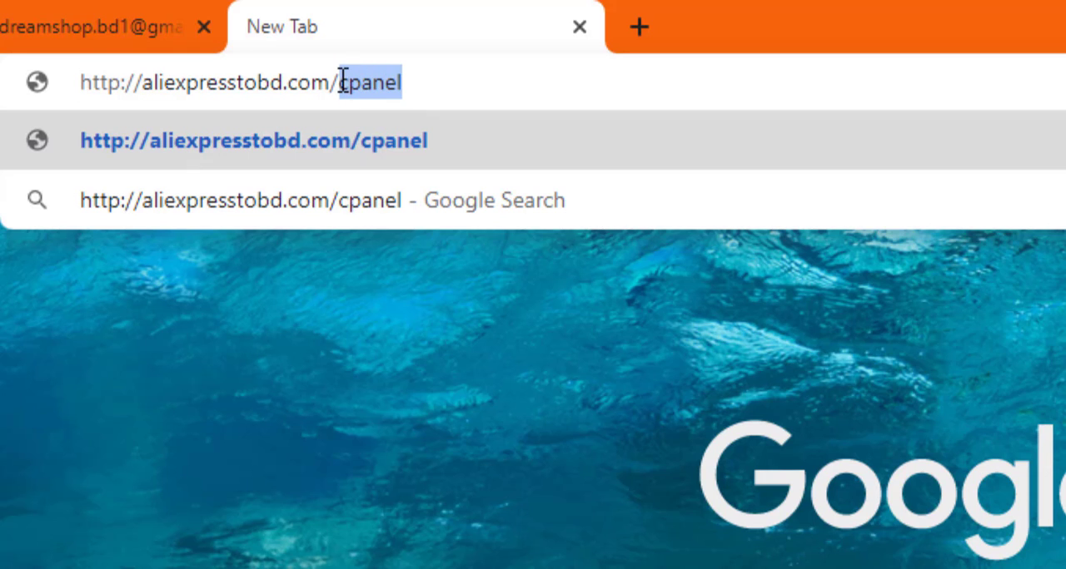
{"action": "left_click", "coordinate": [465, 92]}
{"action": "key", "text": "Return"}
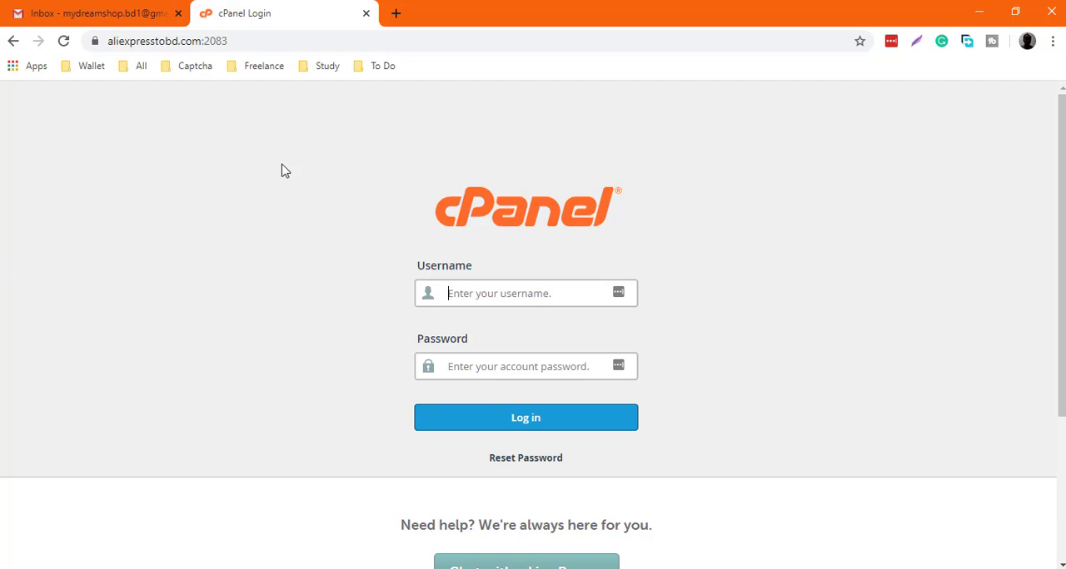
Find the cPanel login details in the Namecheap hosting account e-mail in Gmail and select the cPanel username
{"action": "left_click", "coordinate": [100, 13]}
{"action": "left_click", "coordinate": [254, 10]}
{"action": "left_click", "coordinate": [119, 10]}
{"action": "left_click", "coordinate": [469, 233]}
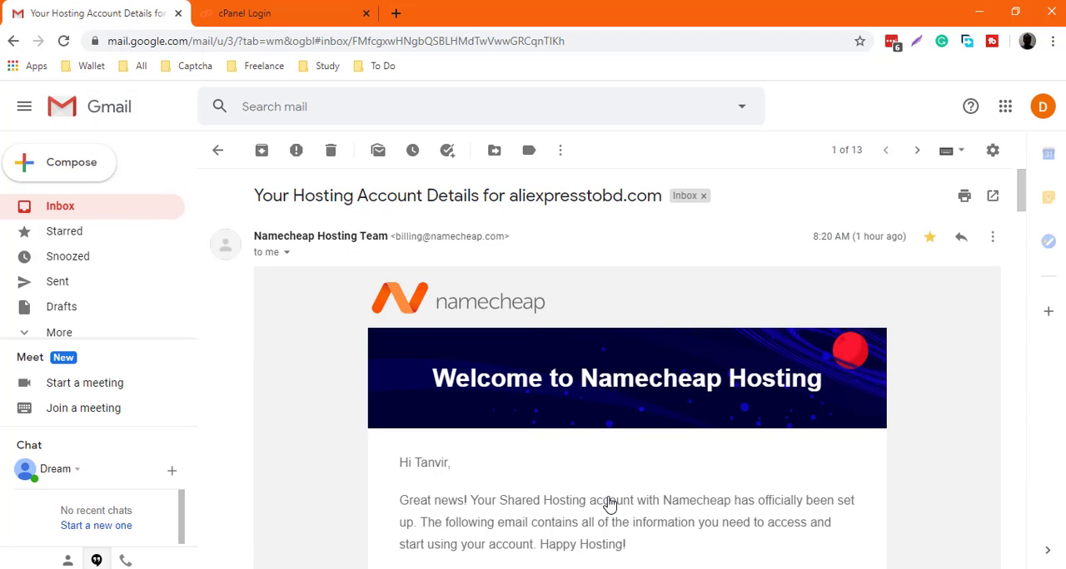
{"action": "scroll", "coordinate": [609, 500], "scroll_direction": "down", "scroll_amount": 10}
{"action": "scroll", "coordinate": [609, 497], "scroll_direction": "down", "scroll_amount": 15}
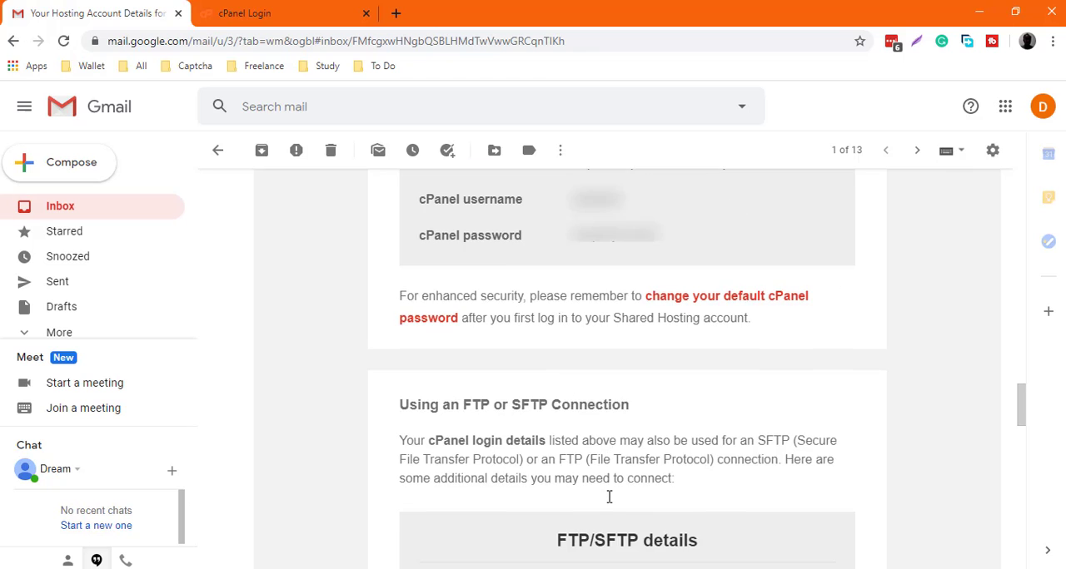
{"action": "scroll", "coordinate": [608, 503], "scroll_direction": "up", "scroll_amount": 4}
{"action": "double_click", "coordinate": [596, 200]}
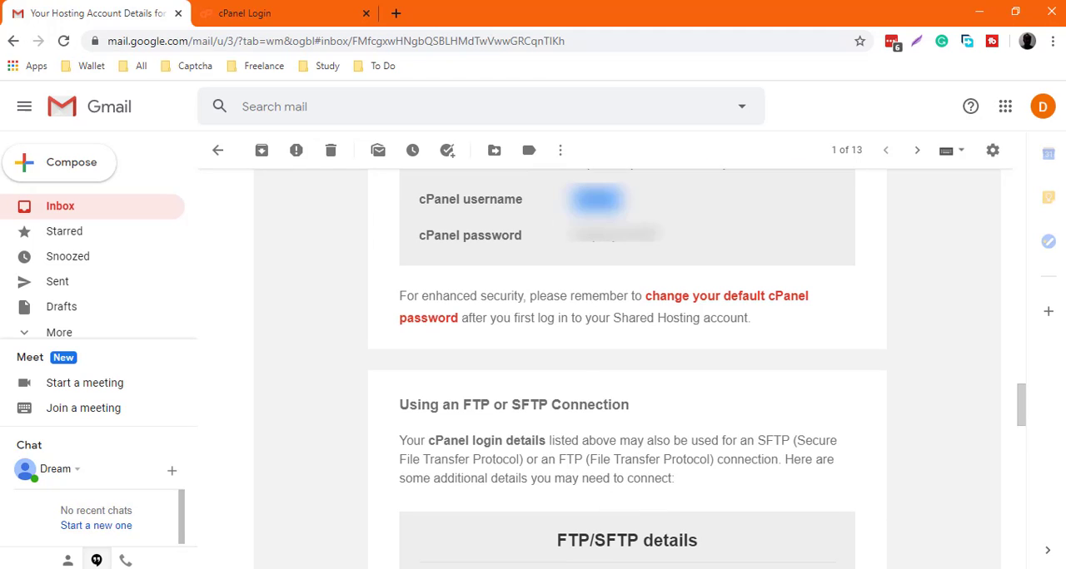
Return to the cPanel login page and log in with the account's username and password
{"action": "left_click", "coordinate": [362, 8]}
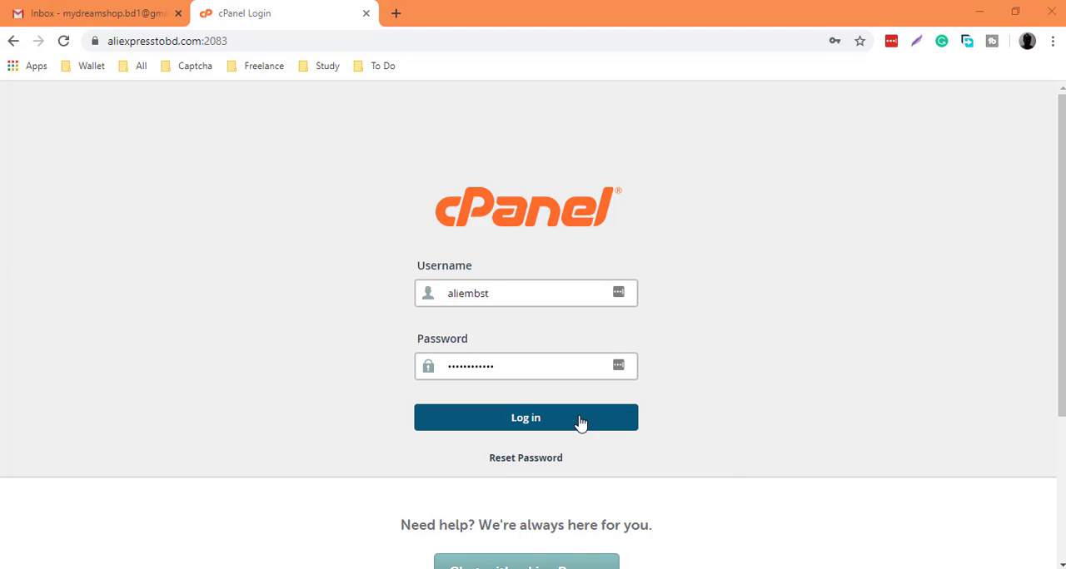
{"action": "left_click", "coordinate": [580, 422]}
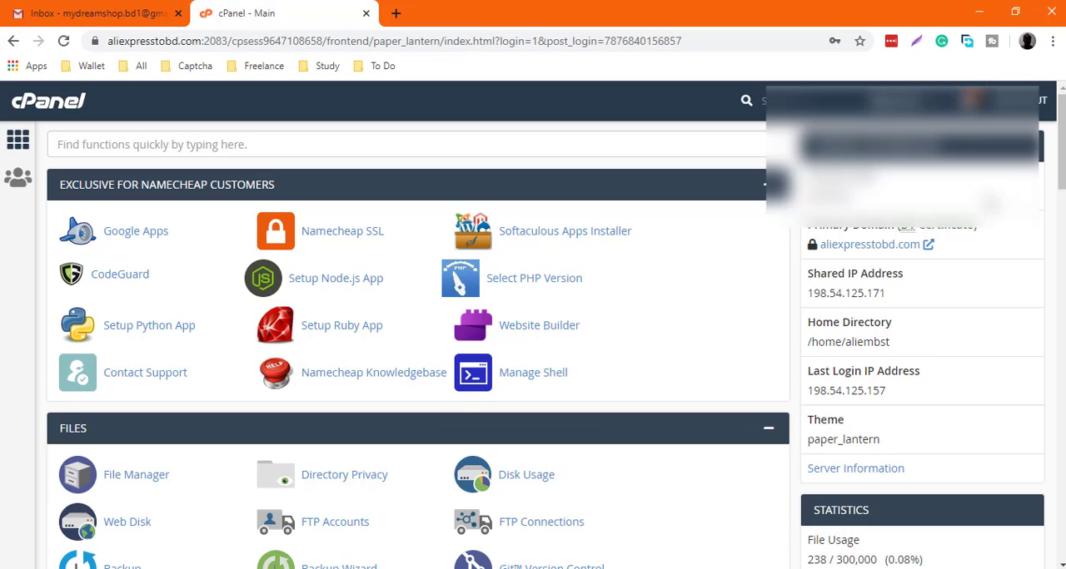
{"action": "left_click", "coordinate": [989, 203]}
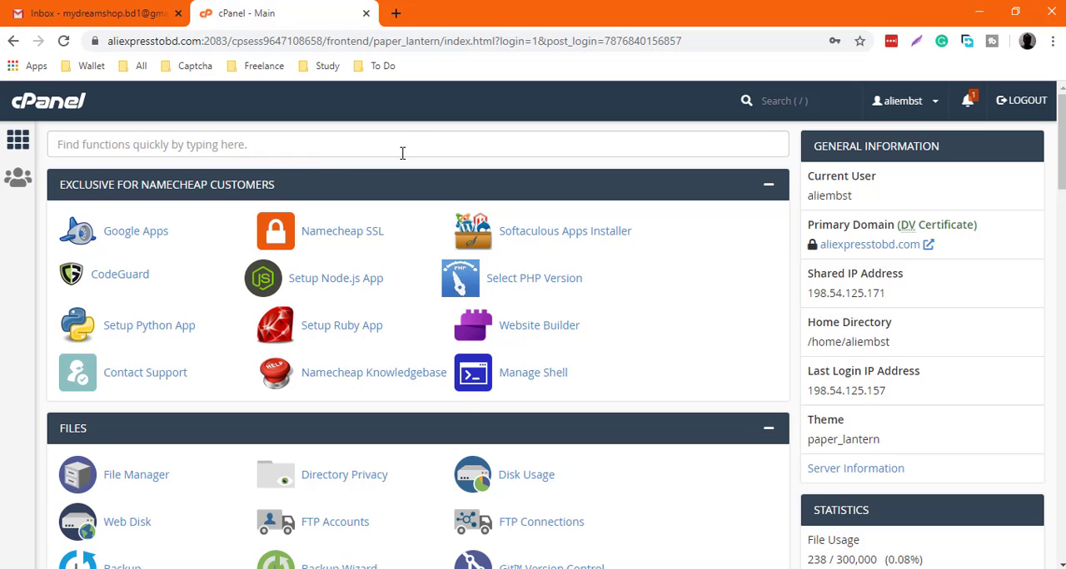
Open the WordPress installation form in Softaculous Apps Installer, keeping version 5.4.1
{"action": "left_click", "coordinate": [565, 239]}
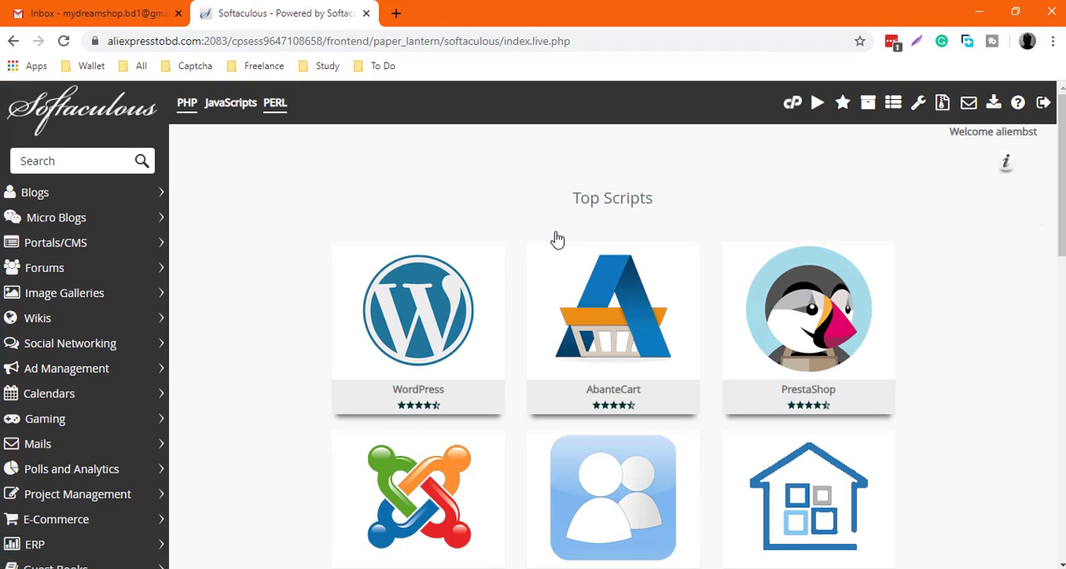
{"action": "mouse_move", "coordinate": [399, 298]}
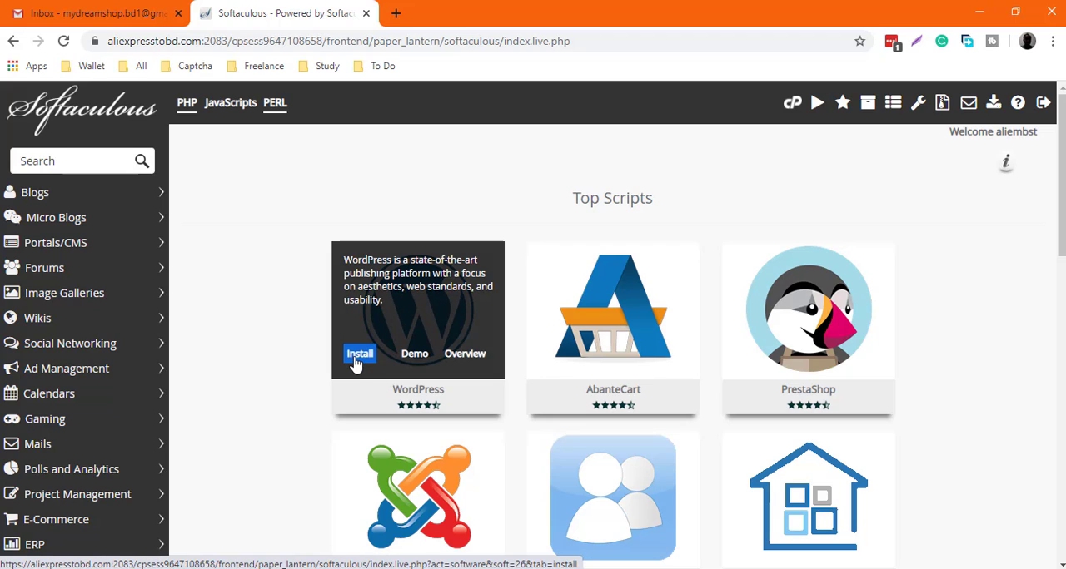
{"action": "left_click", "coordinate": [358, 358]}
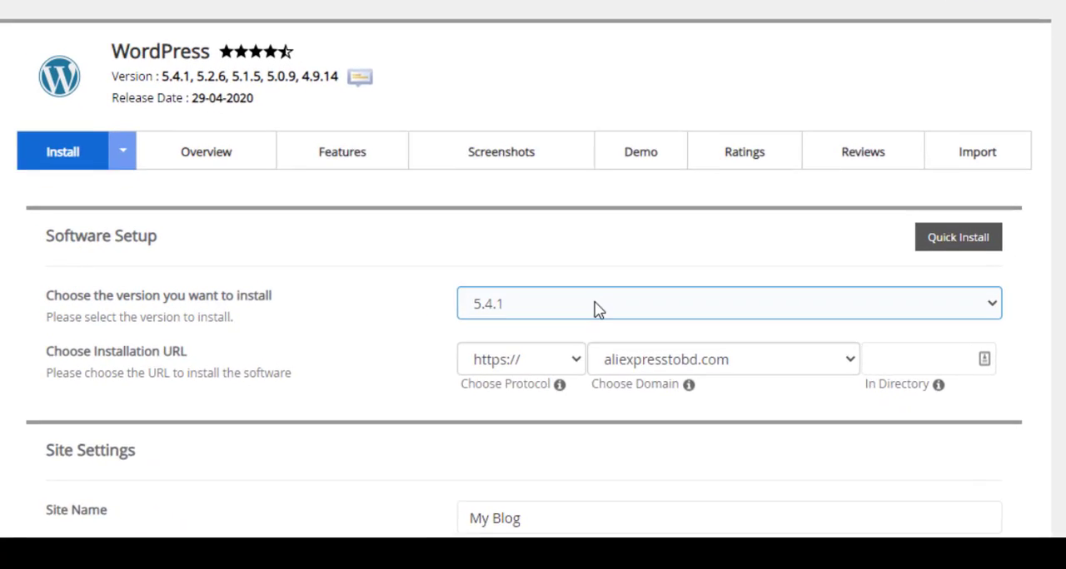
{"action": "left_click", "coordinate": [668, 380]}
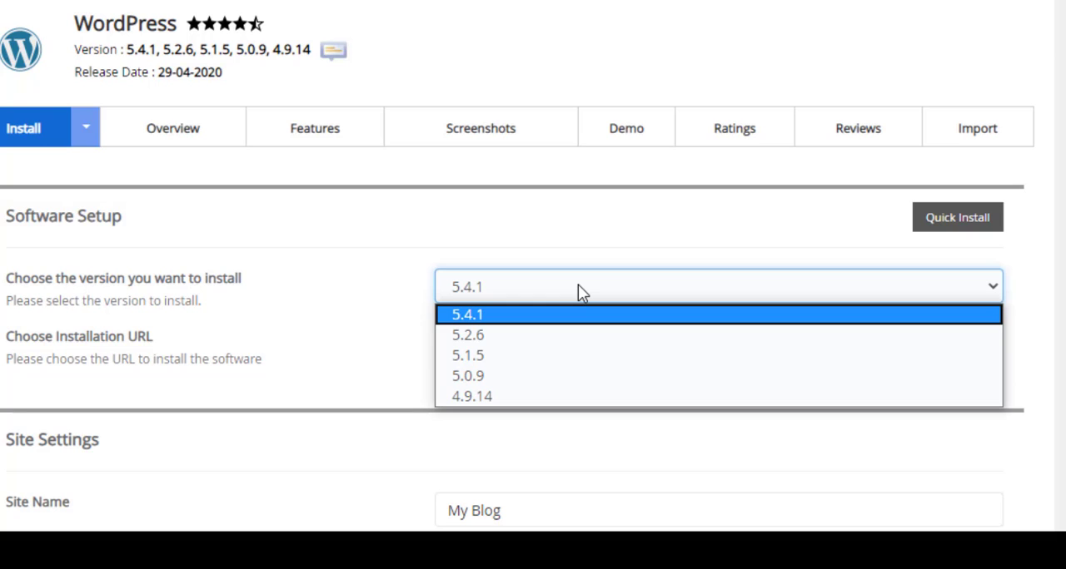
{"action": "left_click", "coordinate": [564, 236]}
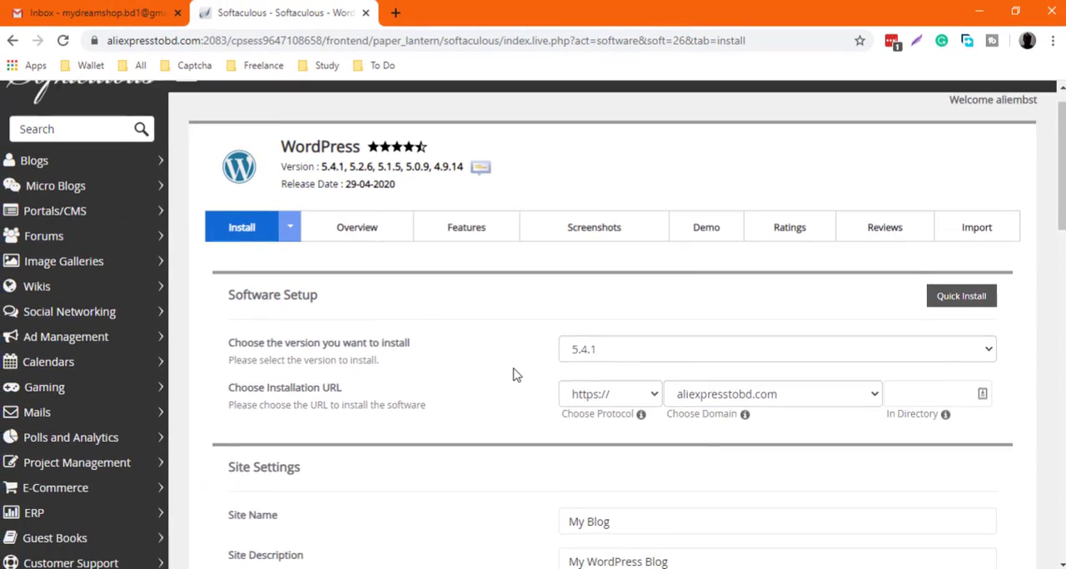
Set the site name to Aliexpress To BD and the site description to e-commerce
{"action": "scroll", "coordinate": [440, 321], "scroll_direction": "down", "scroll_amount": 3}
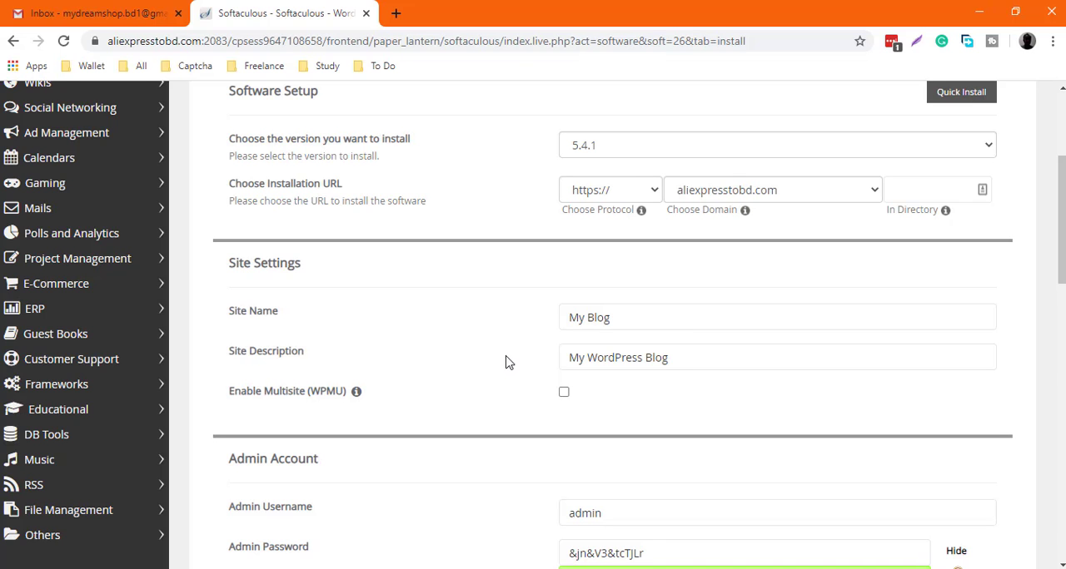
{"action": "left_click", "coordinate": [637, 317]}
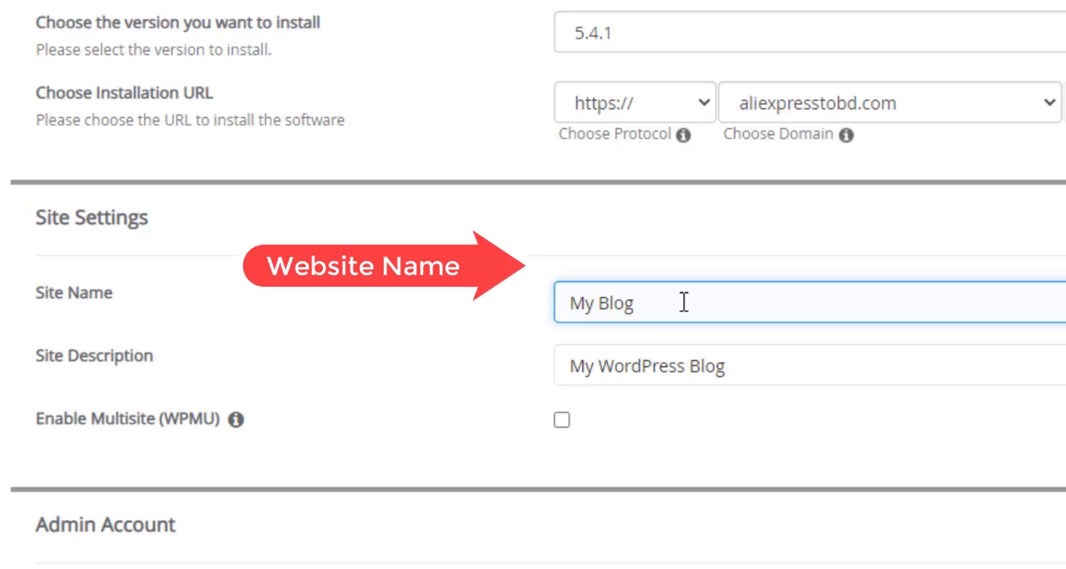
{"action": "key", "text": "BackSpace"}
{"action": "key", "text": "BackSpace"}
{"action": "key", "text": "BackSpace"}
{"action": "key", "text": "BackSpace"}
{"action": "key", "text": "BackSpace"}
{"action": "key", "text": "BackSpace"}
{"action": "key", "text": "BackSpace"}
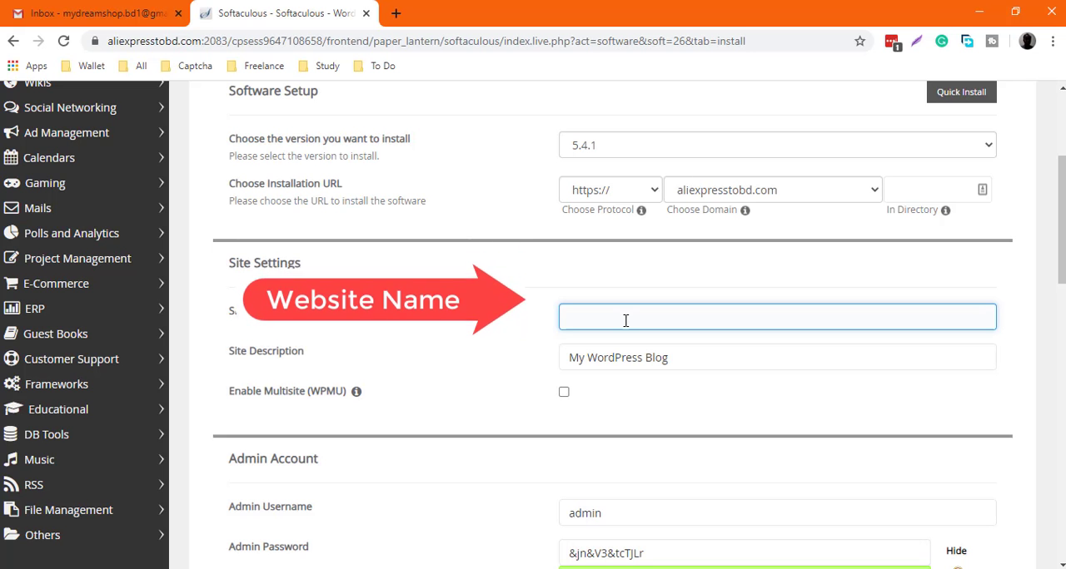
{"action": "type", "text": "A"}
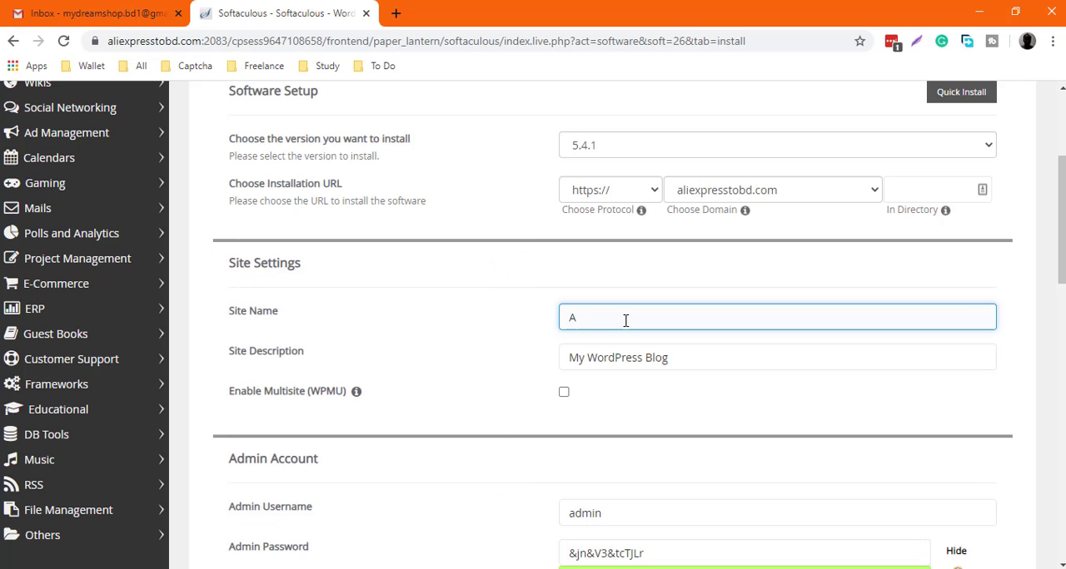
{"action": "type", "text": "liexpress To BD"}
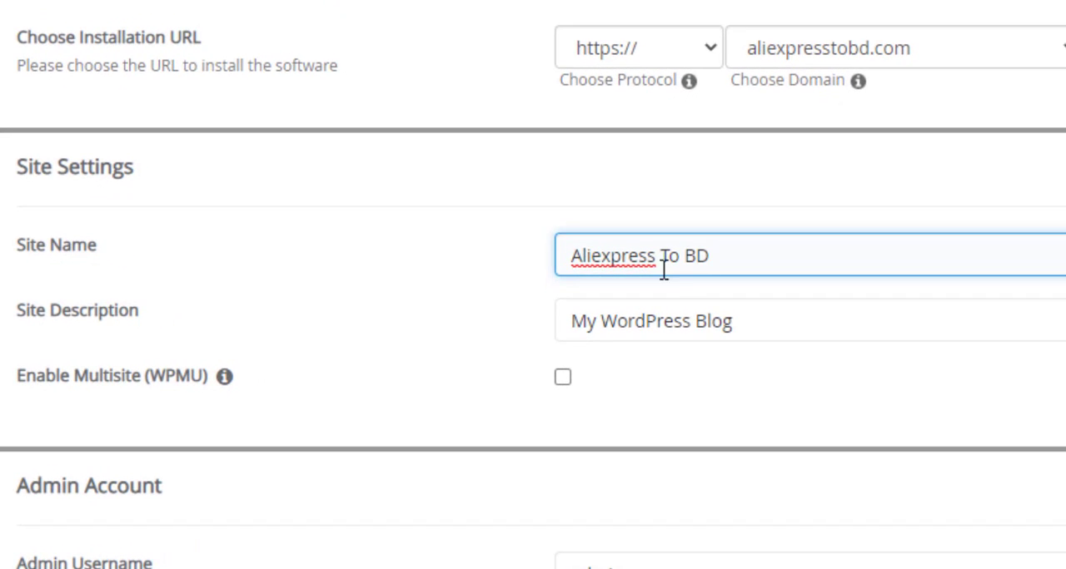
{"action": "left_click_drag", "start_coordinate": [749, 324], "coordinate": [549, 320]}
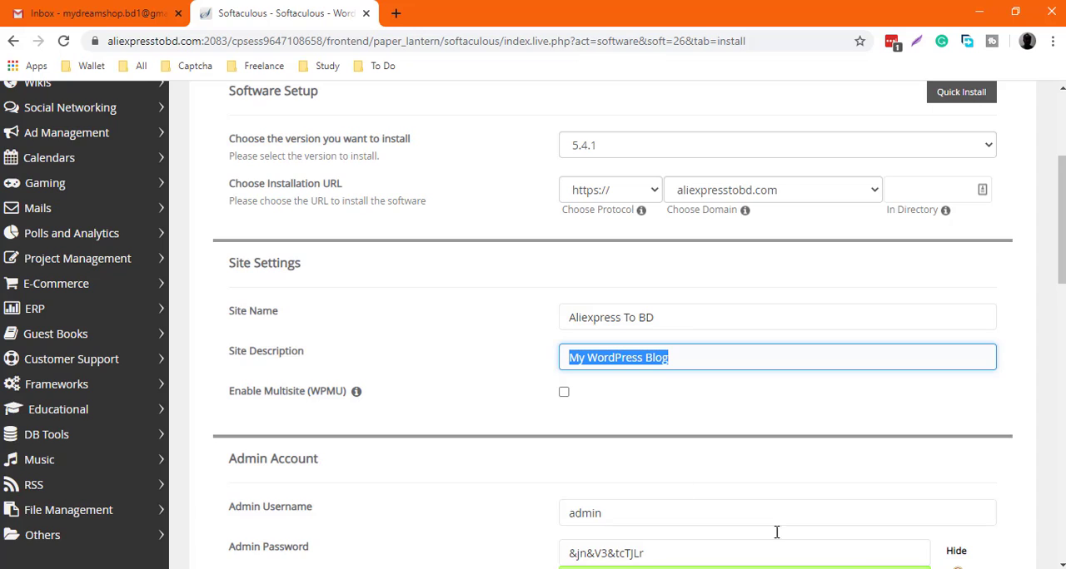
{"action": "type", "text": "e-commerce"}
Fill in the WordPress admin account's username, password and e-mail address
{"action": "scroll", "coordinate": [678, 316], "scroll_direction": "down", "scroll_amount": 2}
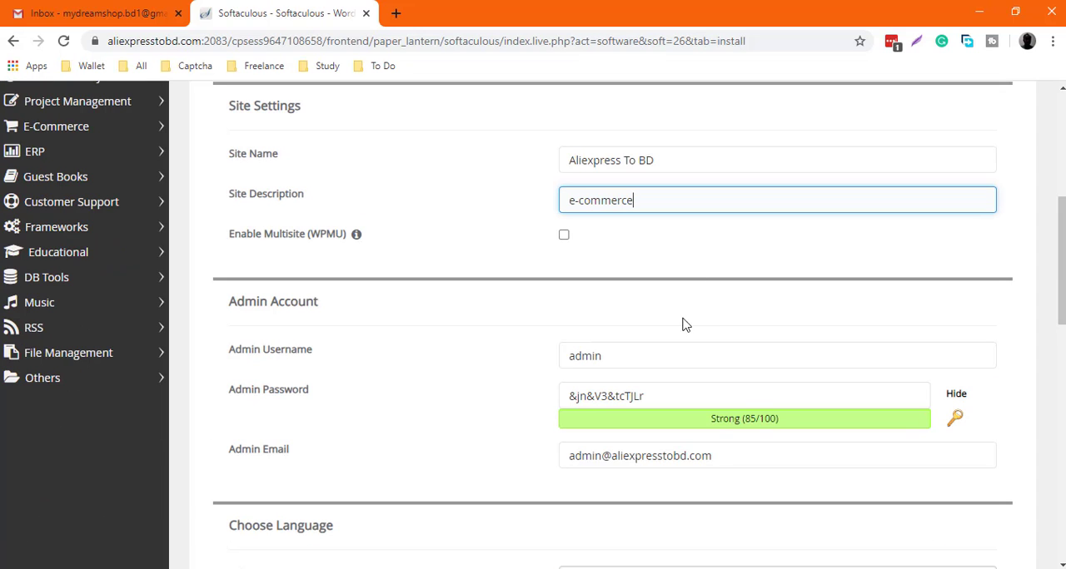
{"action": "left_click", "coordinate": [663, 356]}
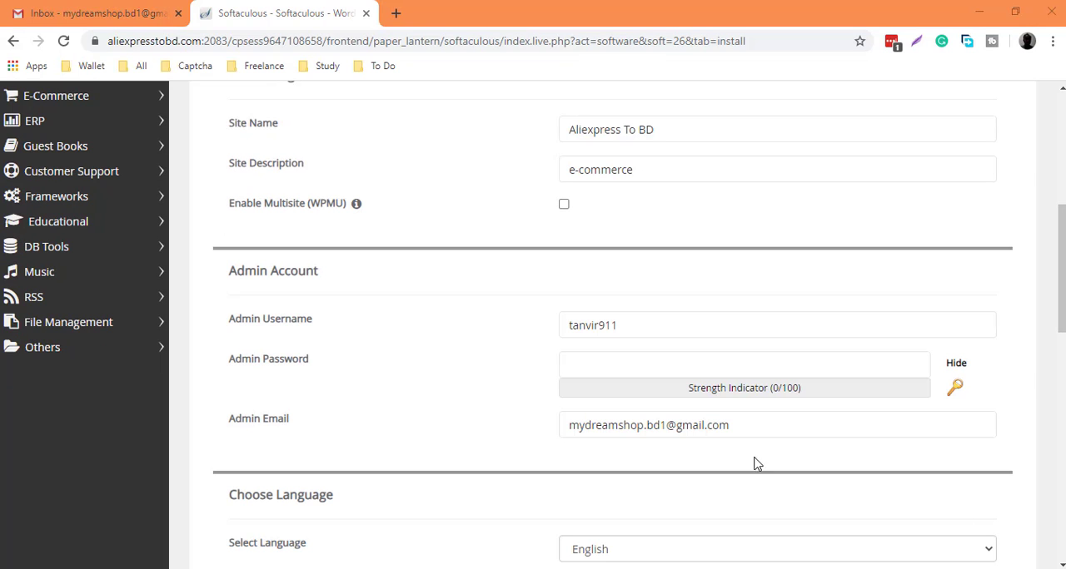
{"action": "left_click", "coordinate": [591, 364]}
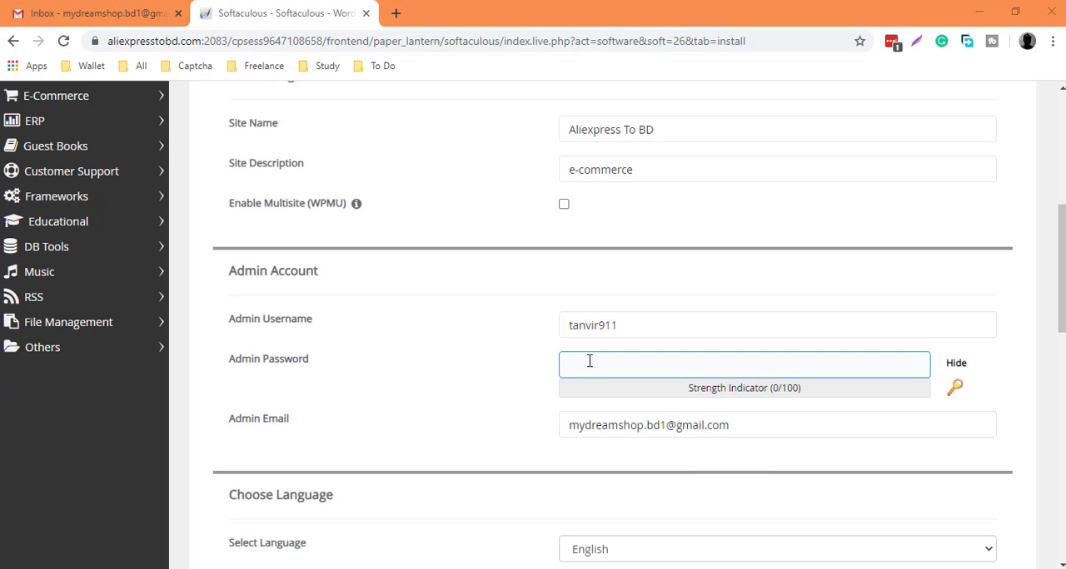
{"action": "key", "text": "ctrl+v"}
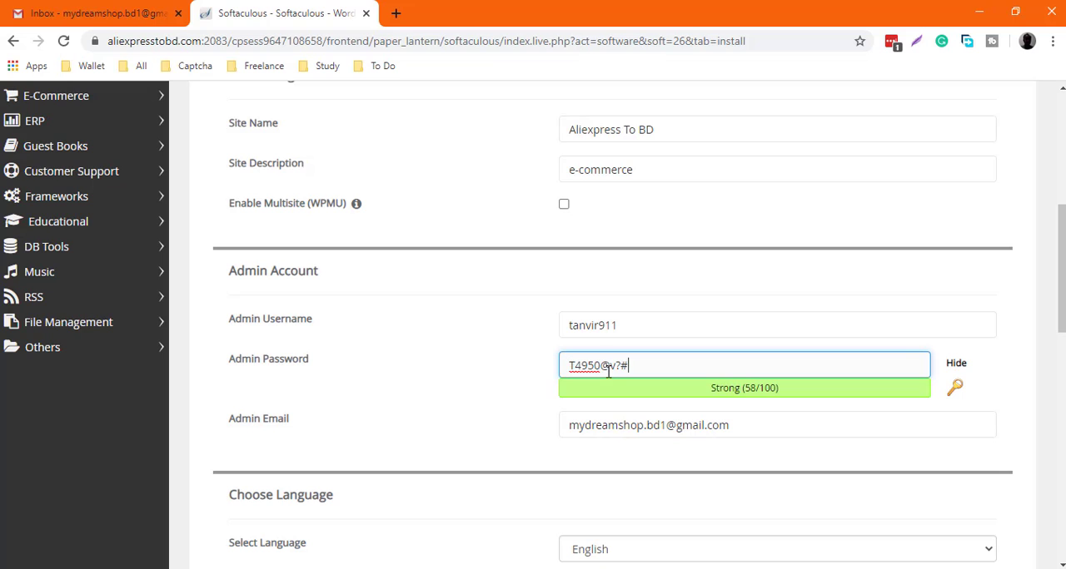
{"action": "scroll", "coordinate": [607, 418], "scroll_direction": "down", "scroll_amount": 2}
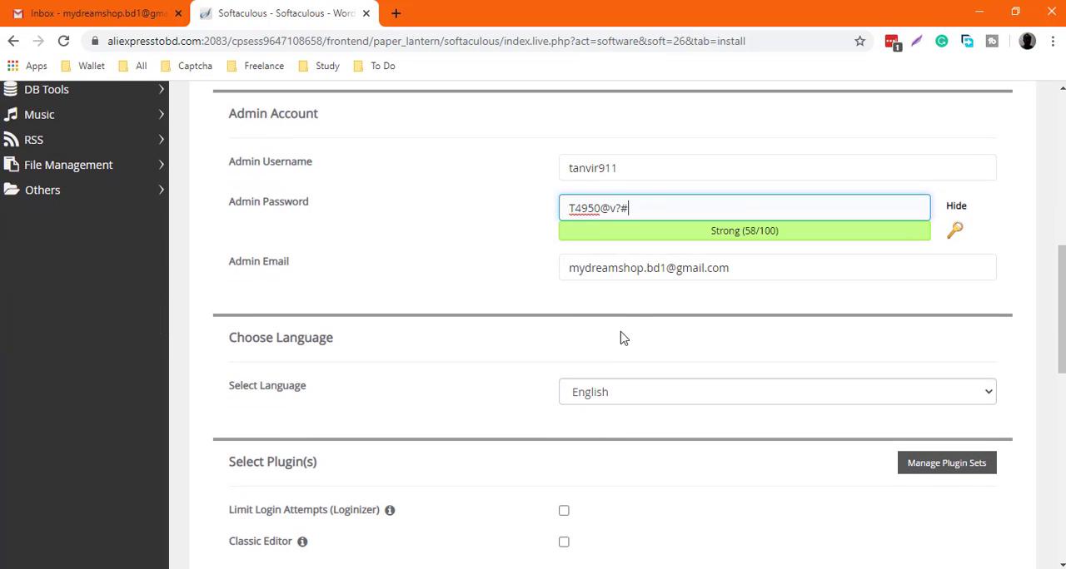
{"action": "left_click", "coordinate": [758, 264]}
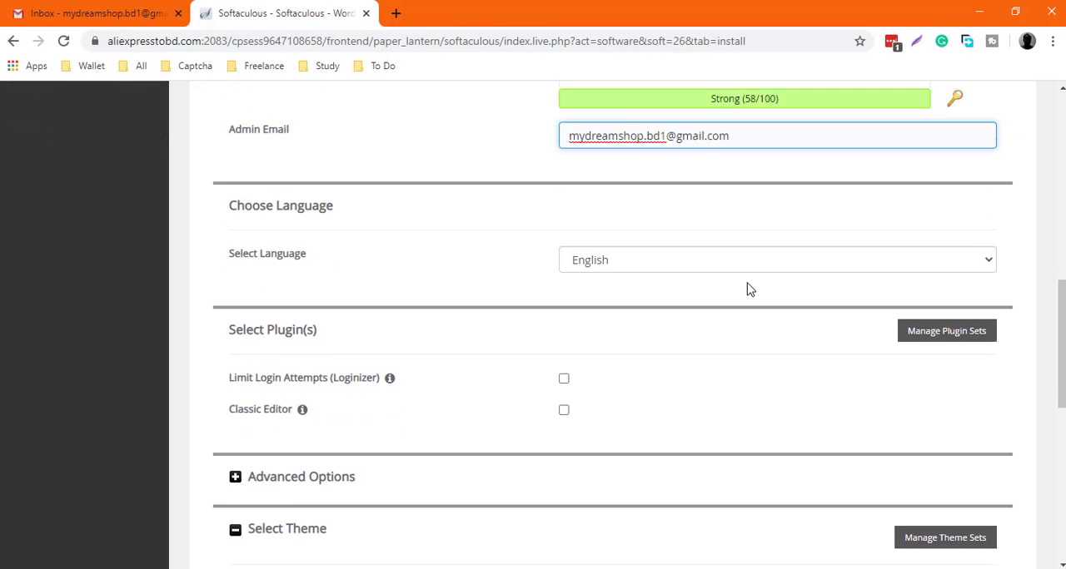
Enter the e-mail address for the installation details and install WordPress without selecting any plugin or theme
{"action": "scroll", "coordinate": [713, 295], "scroll_direction": "down", "scroll_amount": 1}
{"action": "scroll", "coordinate": [673, 298], "scroll_direction": "down", "scroll_amount": 2}
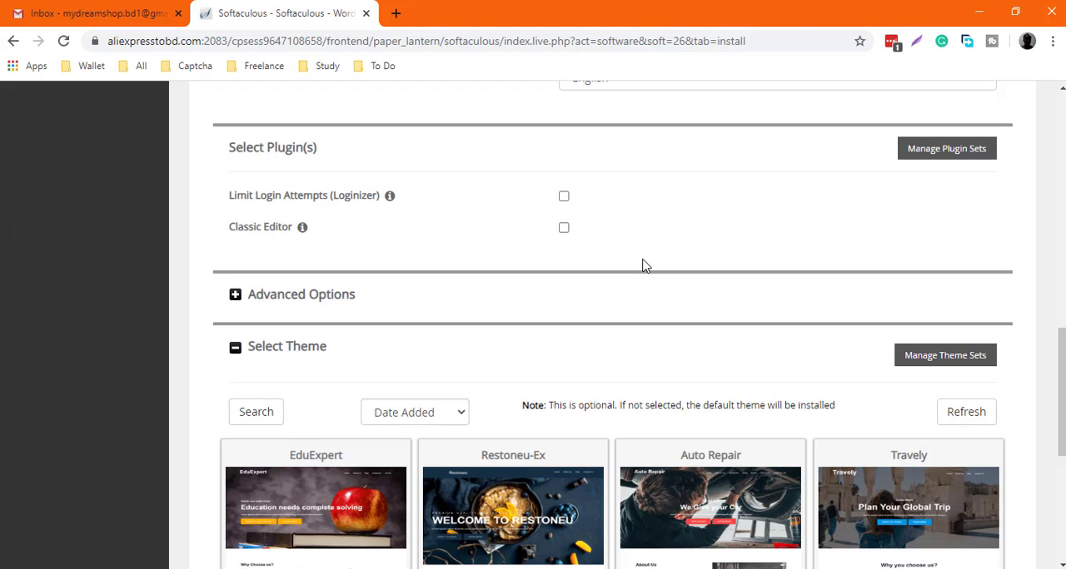
{"action": "scroll", "coordinate": [642, 265], "scroll_direction": "down", "scroll_amount": 5}
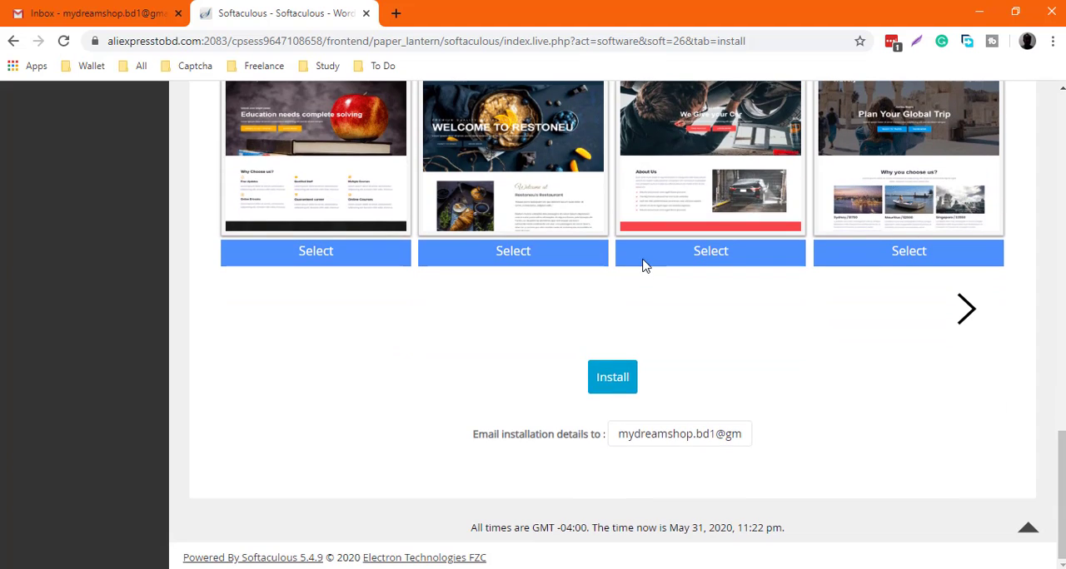
{"action": "left_click", "coordinate": [644, 433]}
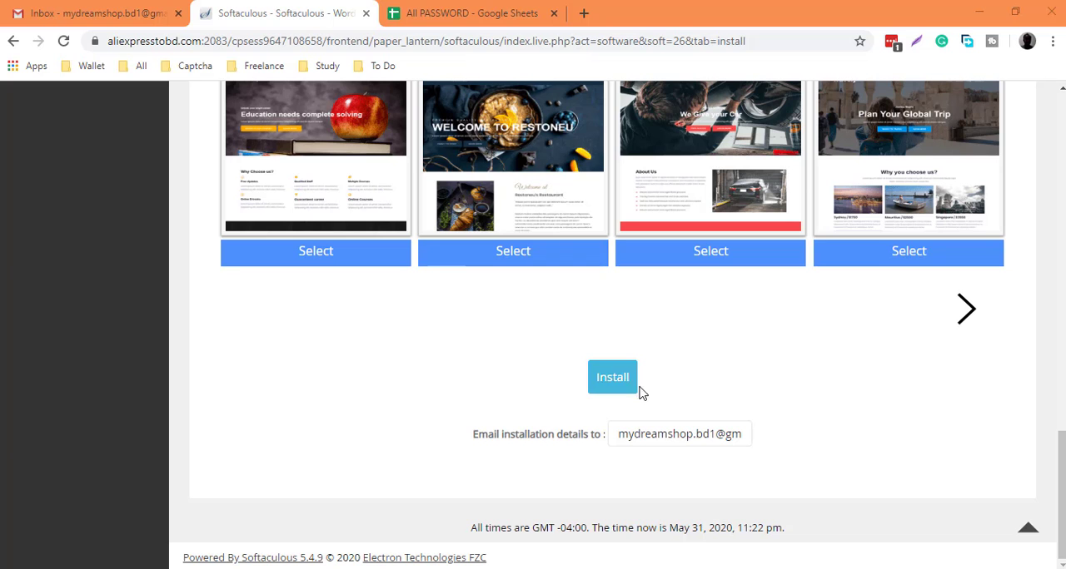
{"action": "left_click", "coordinate": [614, 377]}
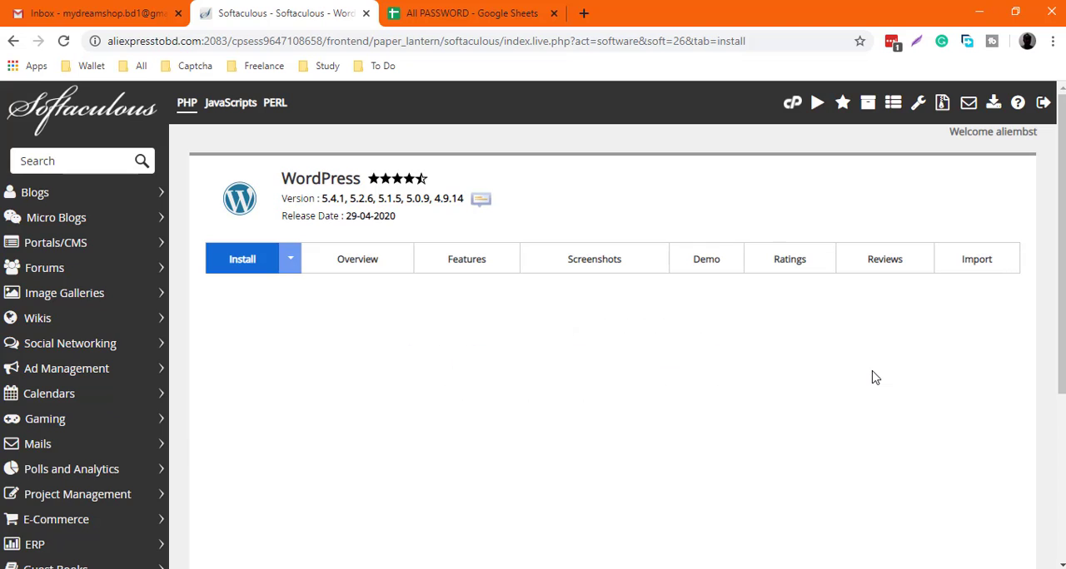
{"action": "left_click_drag", "start_coordinate": [584, 326], "coordinate": [215, 327]}
{"action": "left_click", "coordinate": [701, 344]}
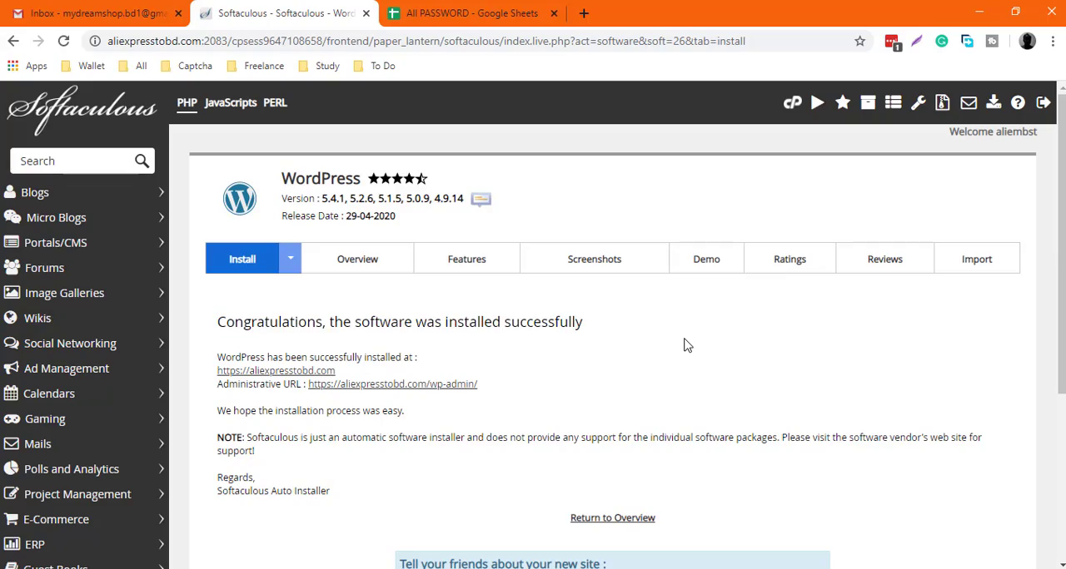
{"action": "key", "text": "ctrl+t"}
{"action": "right_click", "coordinate": [466, 41]}
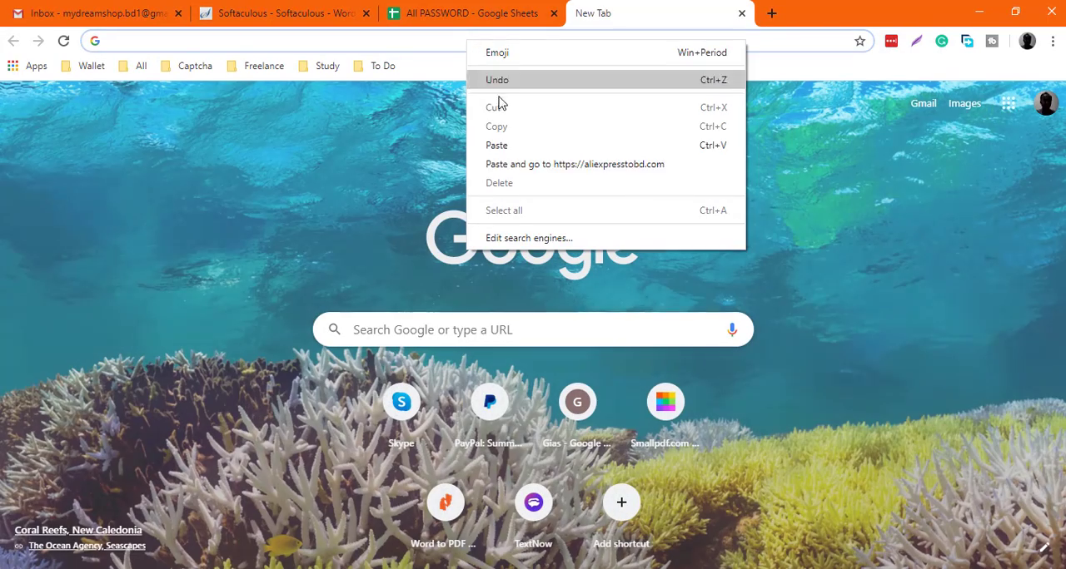
{"action": "left_click", "coordinate": [526, 164]}
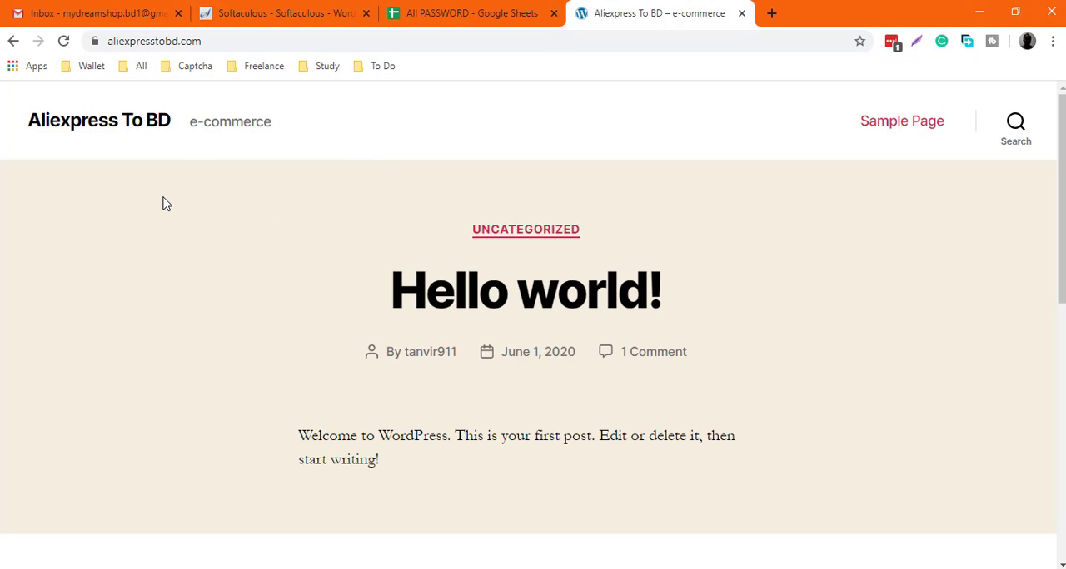
{"action": "scroll", "coordinate": [164, 203], "scroll_direction": "down", "scroll_amount": 6}
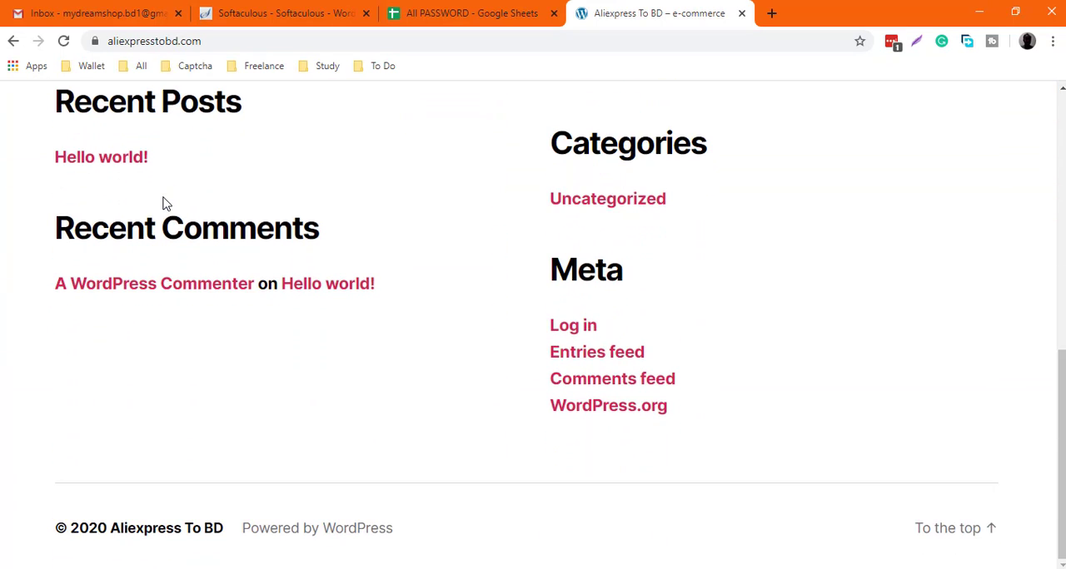
{"action": "scroll", "coordinate": [164, 203], "scroll_direction": "up", "scroll_amount": 10}
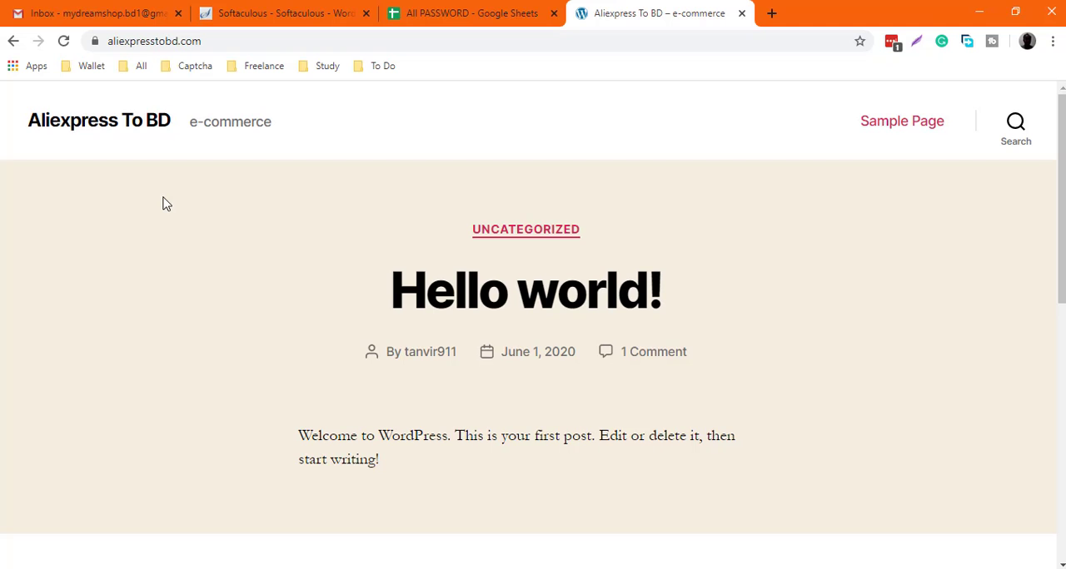